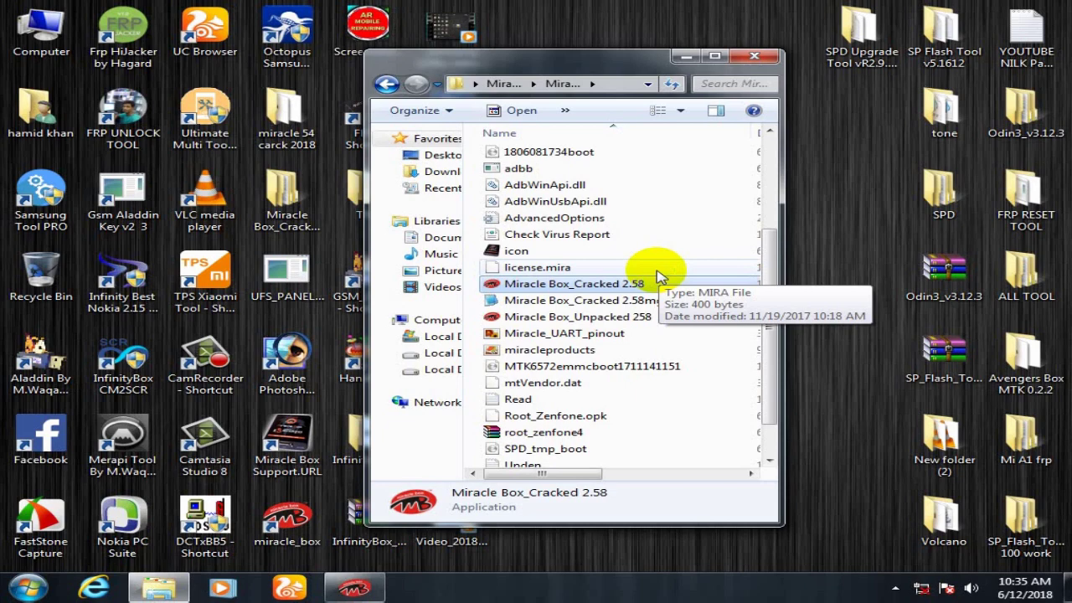
# Launch Miracle Box_Cracked 2.58 and start an SPD flash Read with chip type SPD6600L/6226/6530/6610/20.
pyautogui.doubleClick(659, 276)
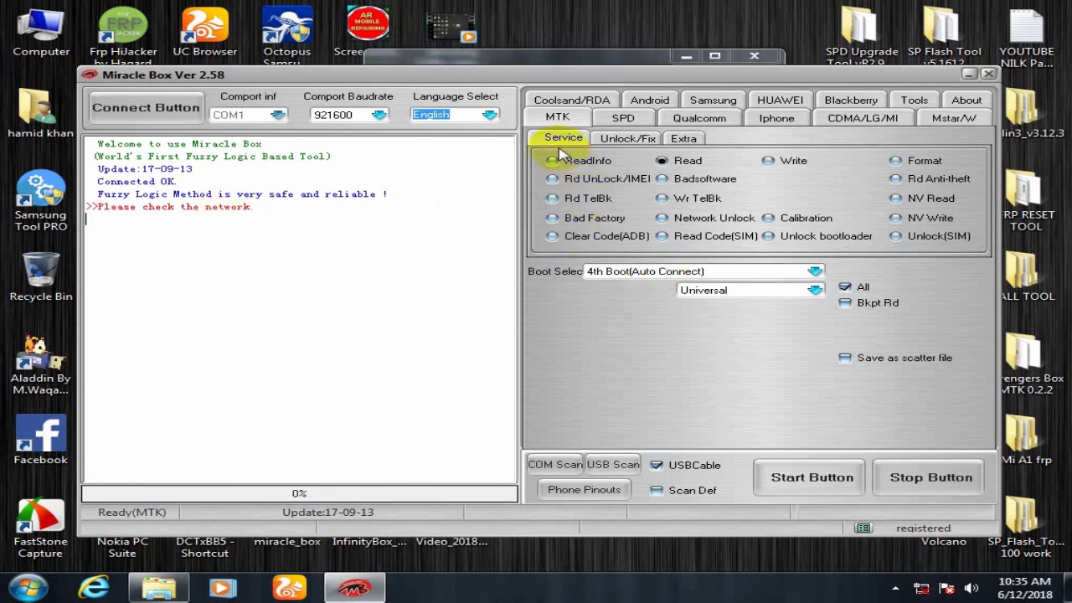
pyautogui.moveTo(610, 75); pyautogui.dragTo(602, 51)
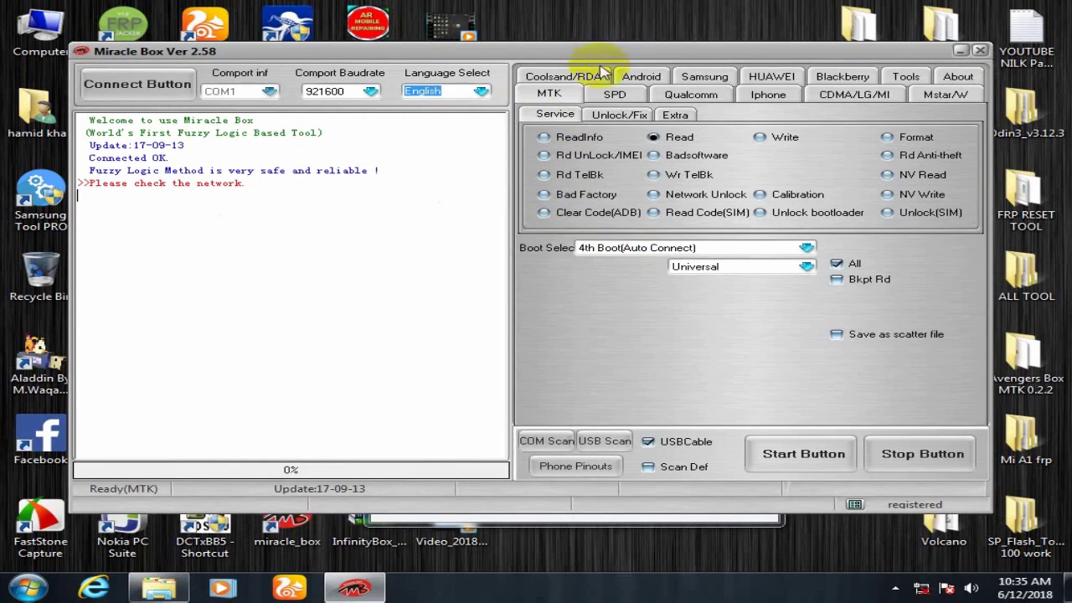
pyautogui.click(624, 96)
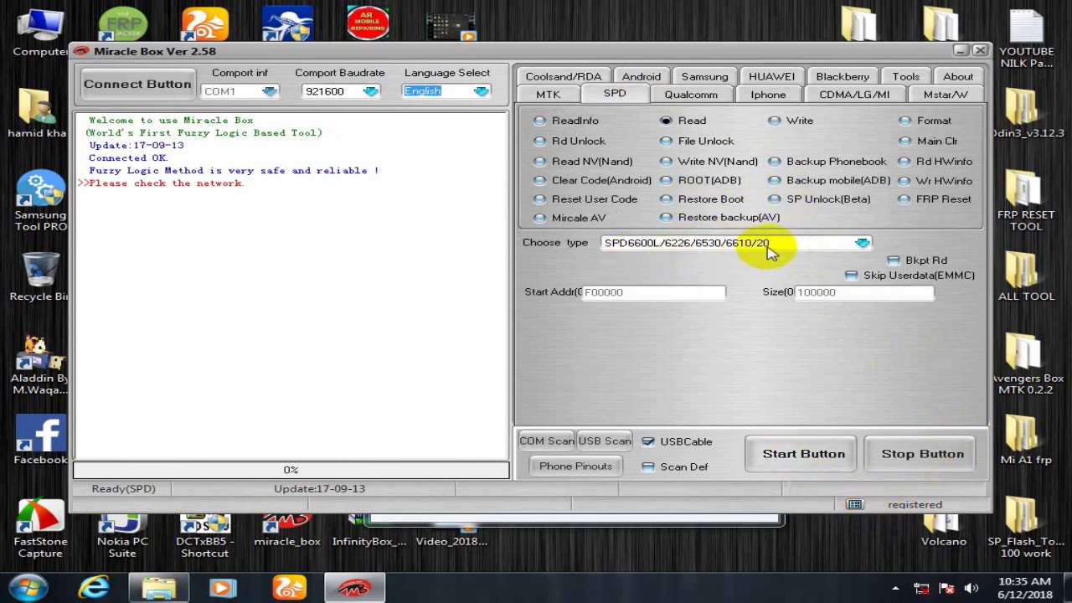
pyautogui.click(816, 454)
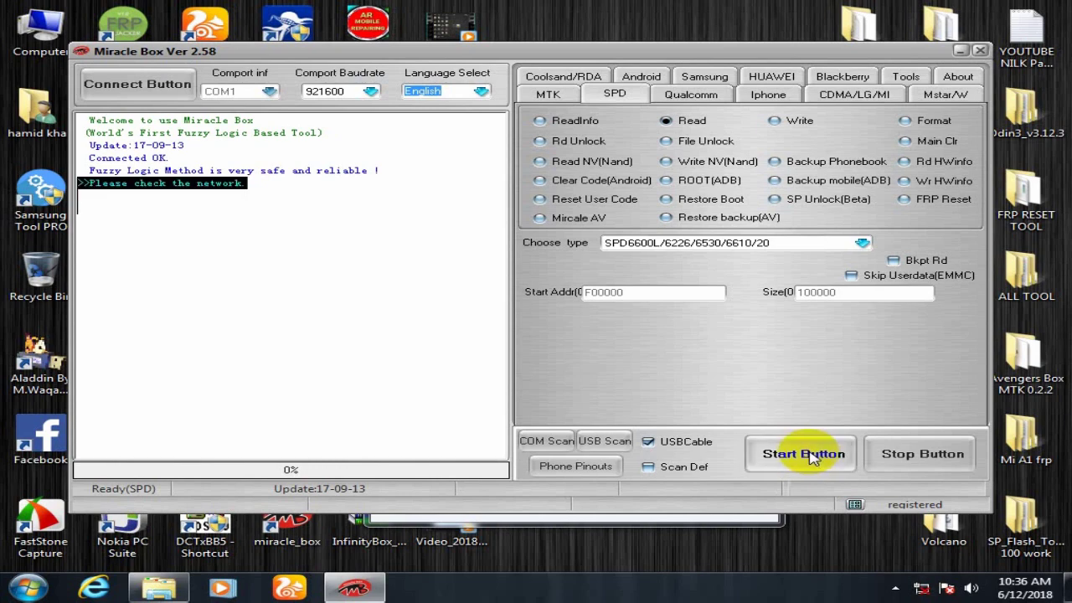
pyautogui.click(809, 455)
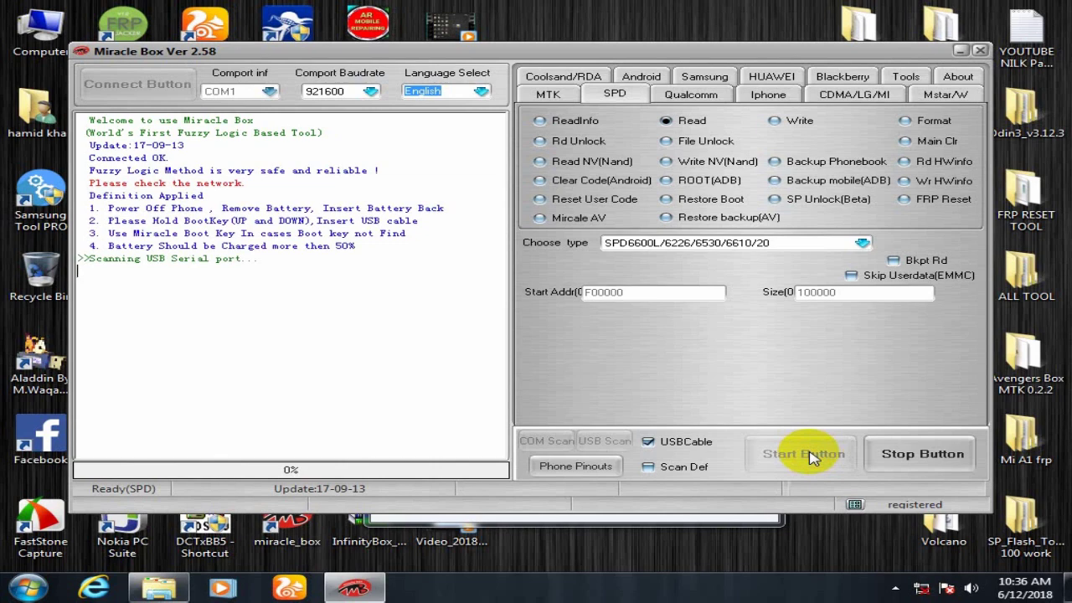
# Open Device Manager from the computer's system properties and close the System window.
pyautogui.click(64, 72)
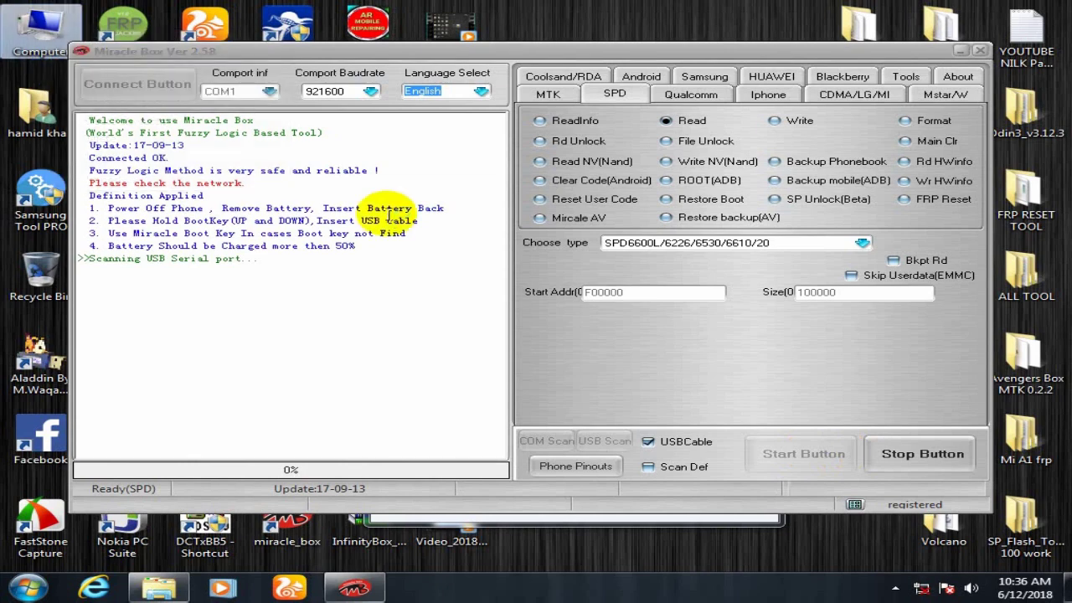
pyautogui.press('Return')
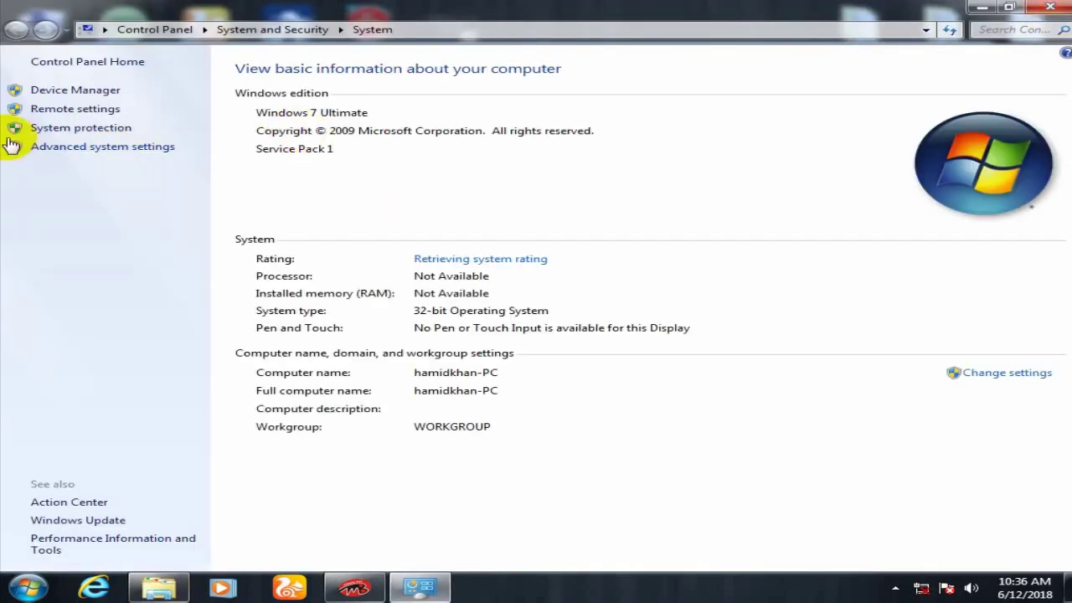
pyautogui.click(59, 89)
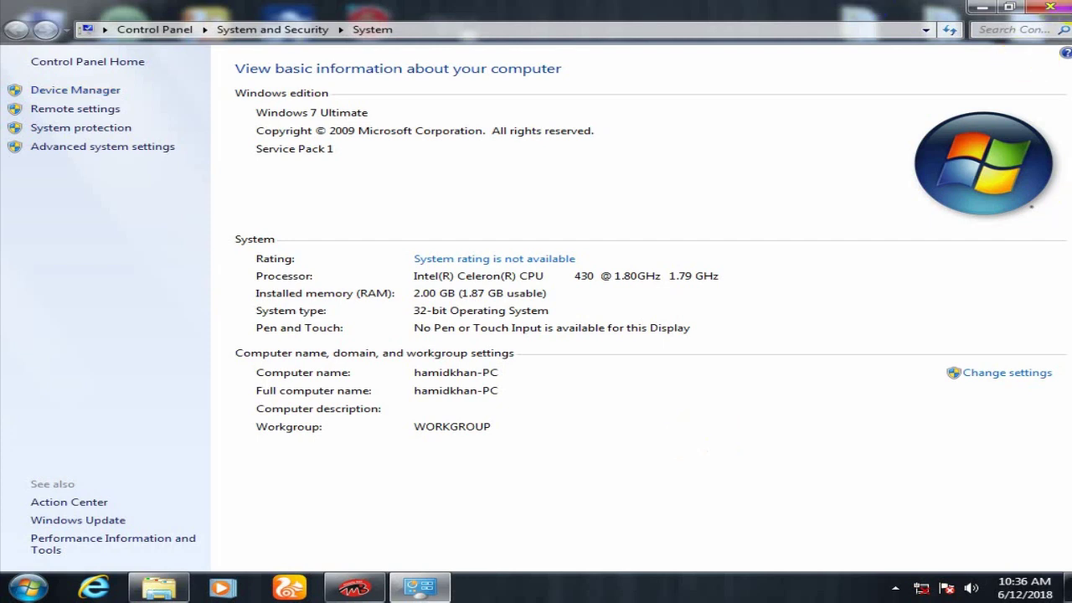
pyautogui.click(1050, 7)
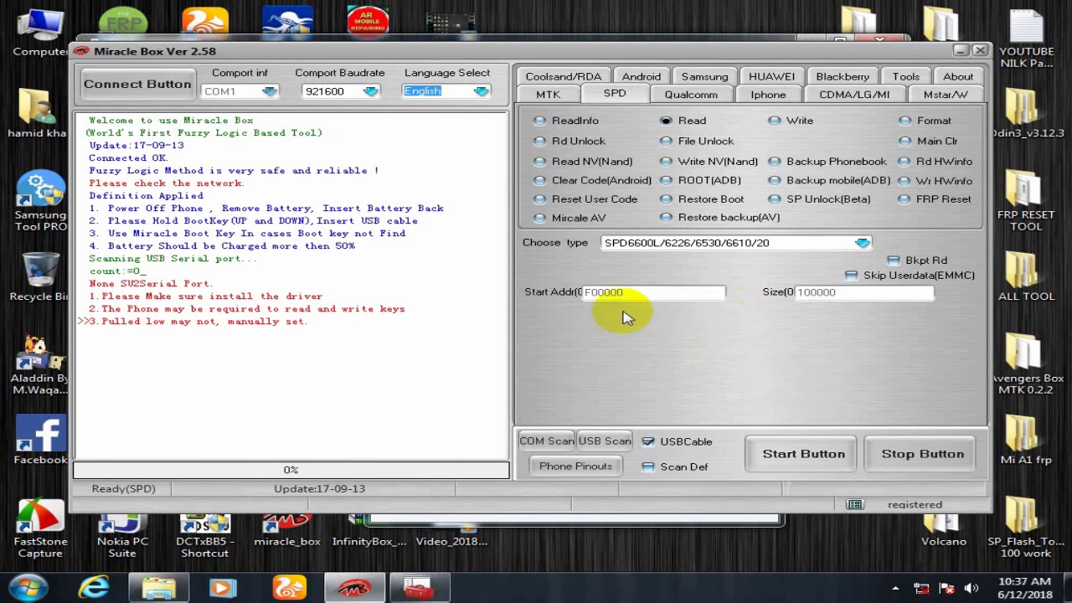
# Examine the Ports (COM & LPT) group in Device Manager for the phone's SPRD port, then minimize the window.
pyautogui.click(419, 589)
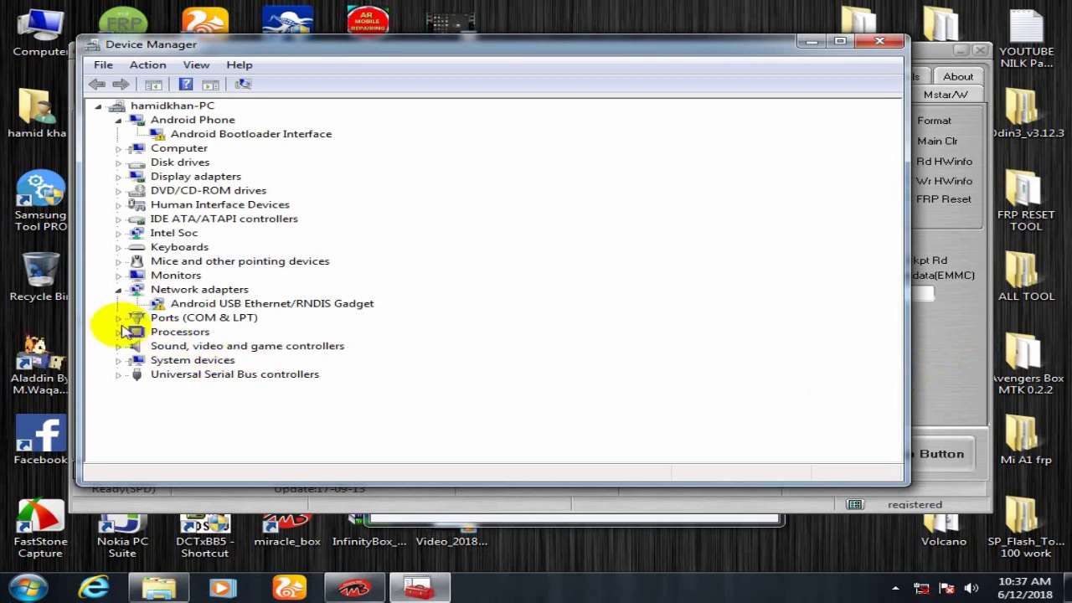
pyautogui.click(118, 317)
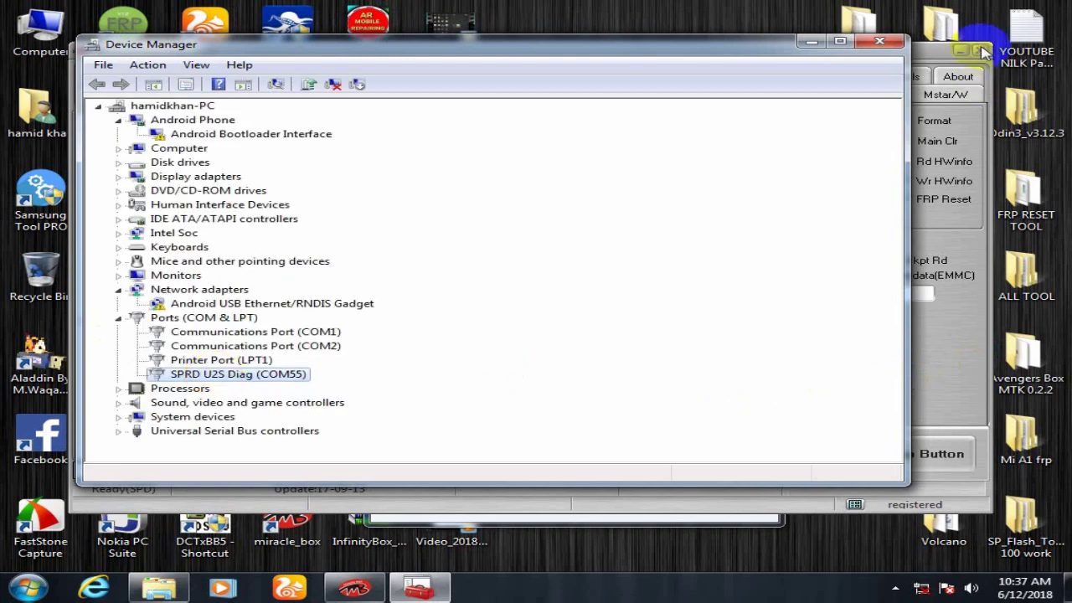
pyautogui.click(812, 42)
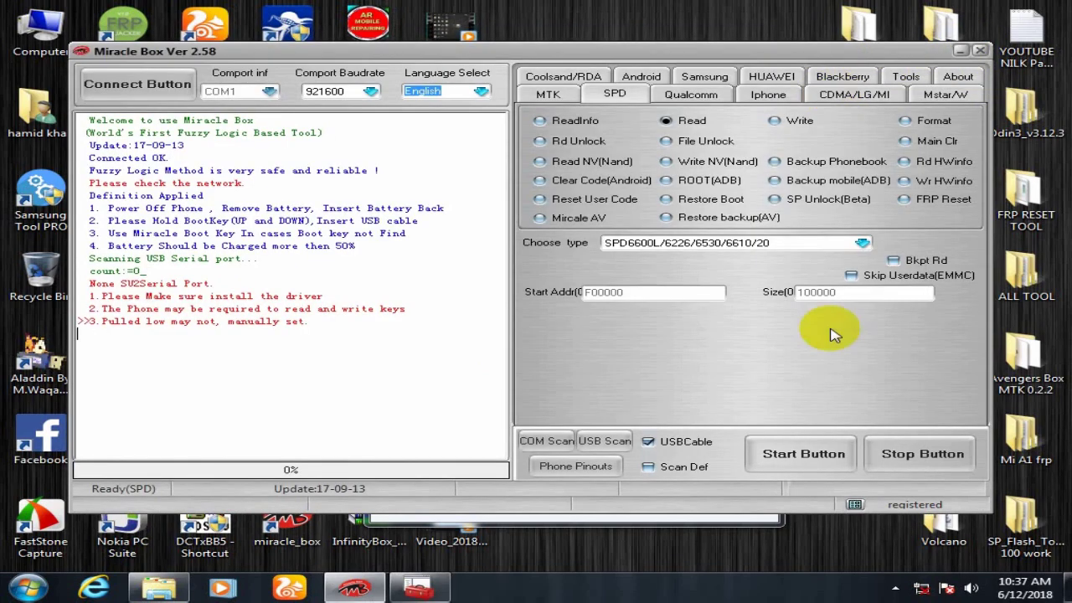
# Restart the SPD flash Read, open the device driver installation status and shift its window aside.
pyautogui.click(804, 466)
pyautogui.click(804, 457)
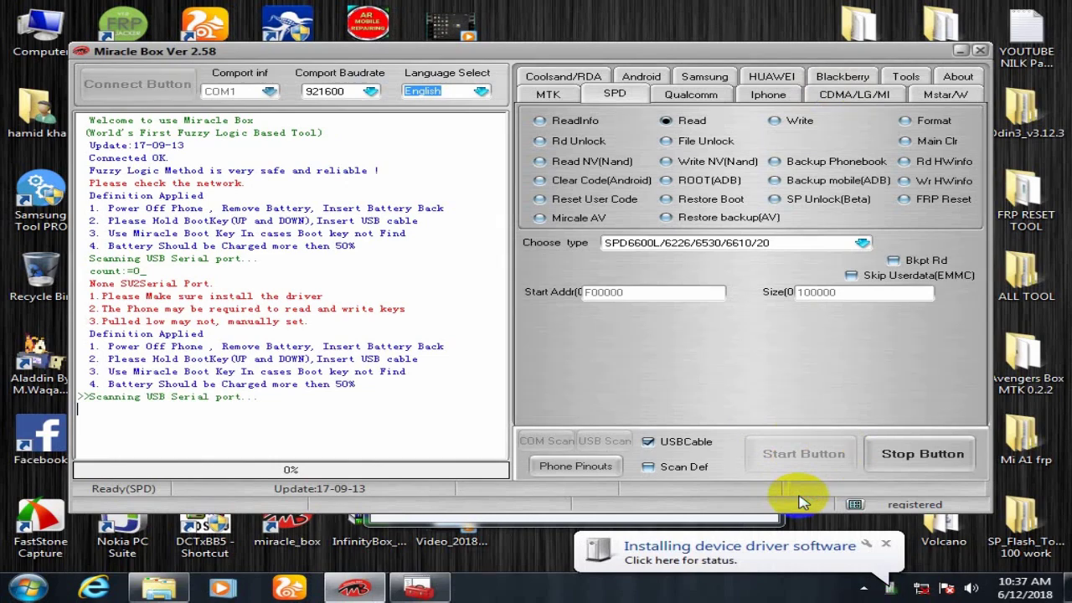
pyautogui.click(779, 559)
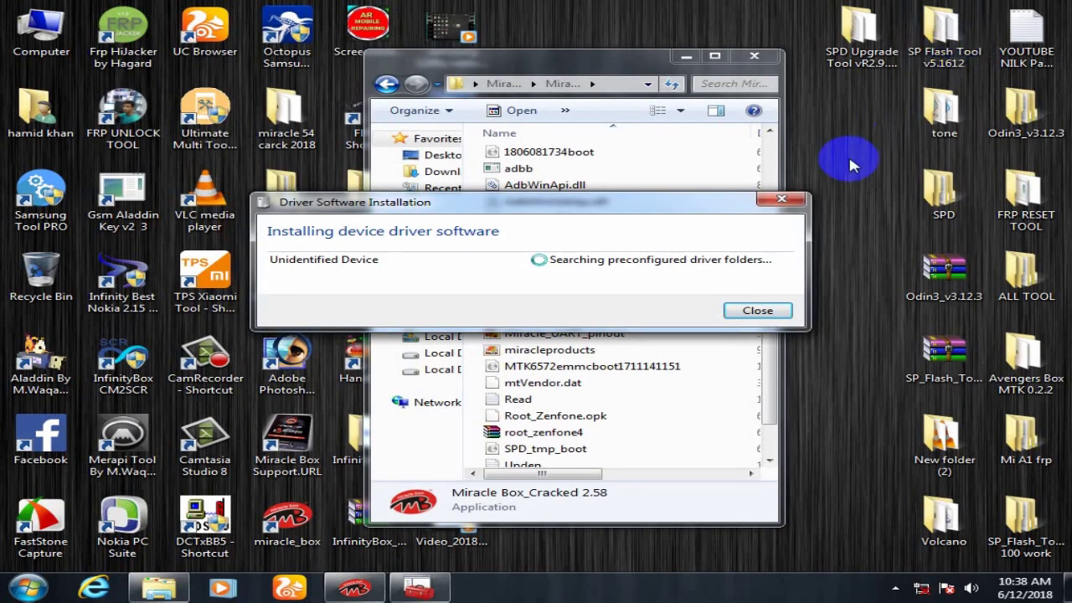
pyautogui.click(641, 210)
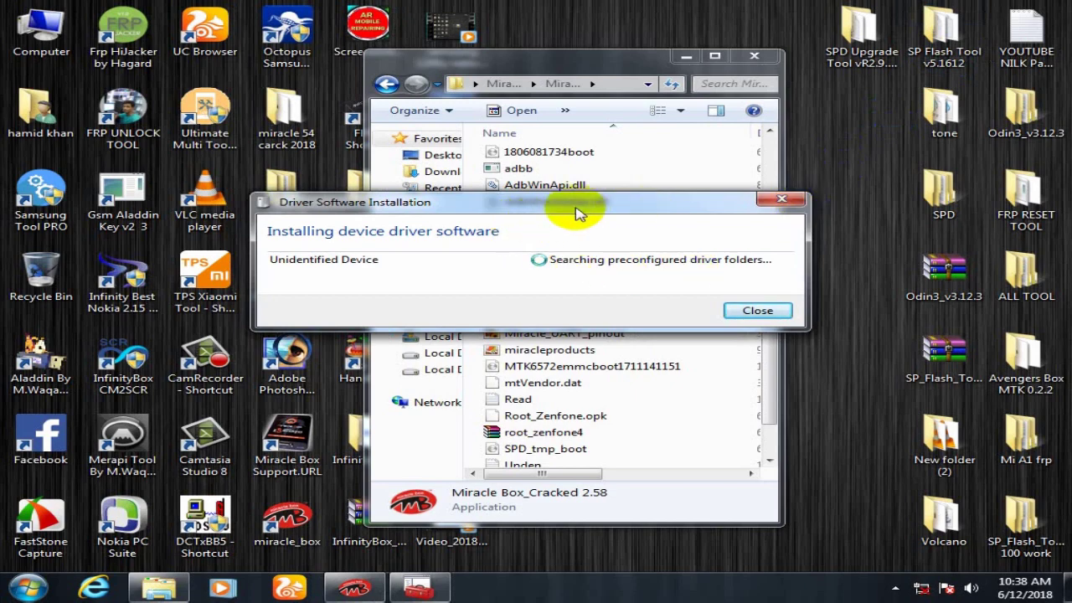
pyautogui.moveTo(574, 210); pyautogui.dragTo(750, 131)
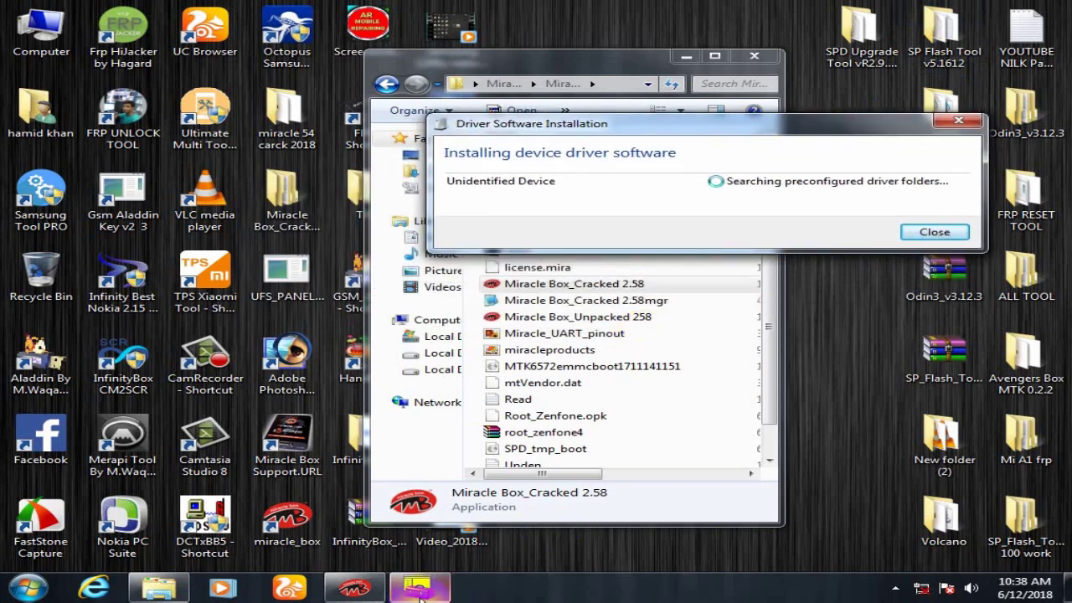
# Recheck the SPRD U2S Diag port in Device Manager and minimize the window.
pyautogui.click(419, 589)
pyautogui.click(205, 375)
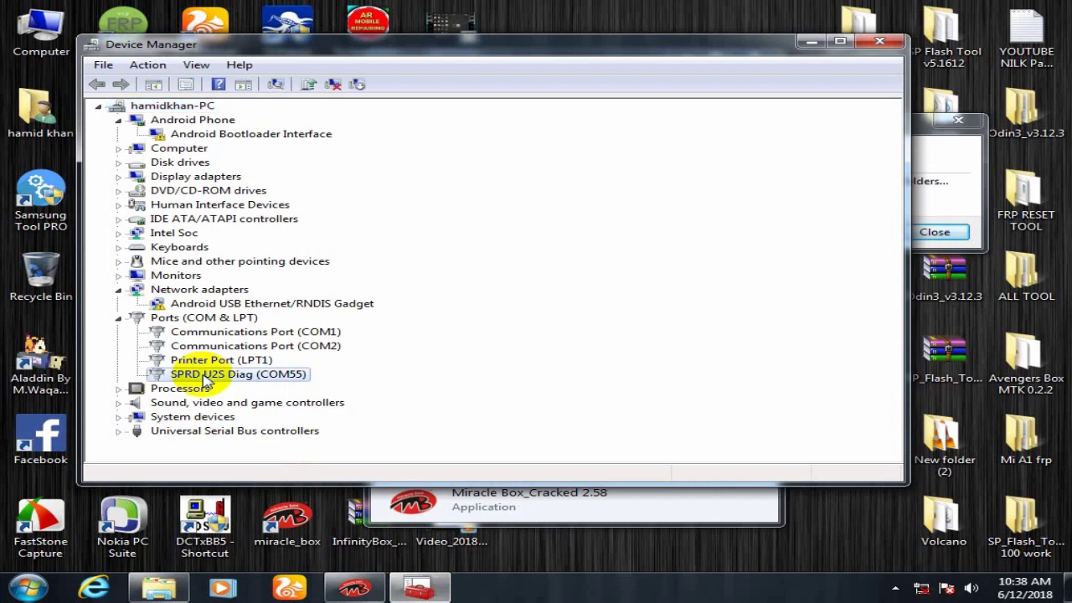
pyautogui.click(806, 41)
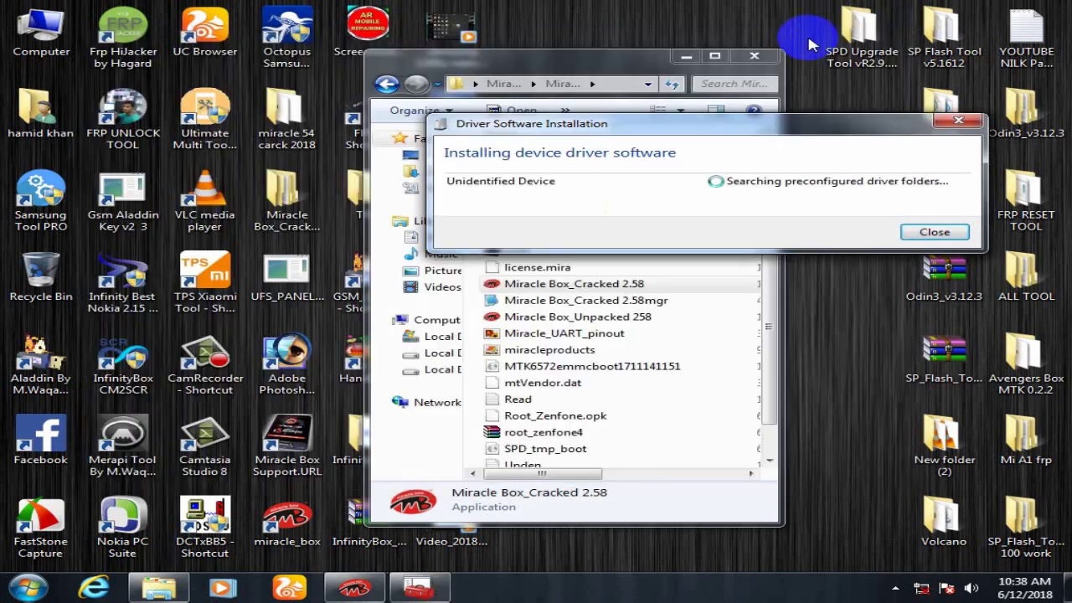
# Move the driver installation window further aside, close the Miracle Box folder window and switch back to Miracle Box.
pyautogui.moveTo(701, 126); pyautogui.dragTo(826, 142)
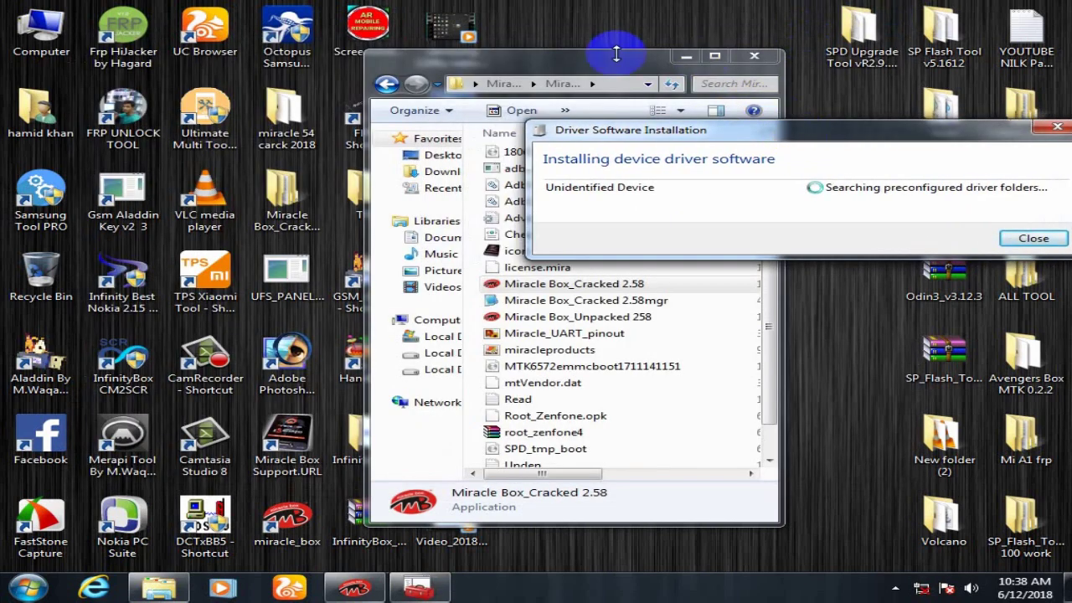
pyautogui.click(754, 56)
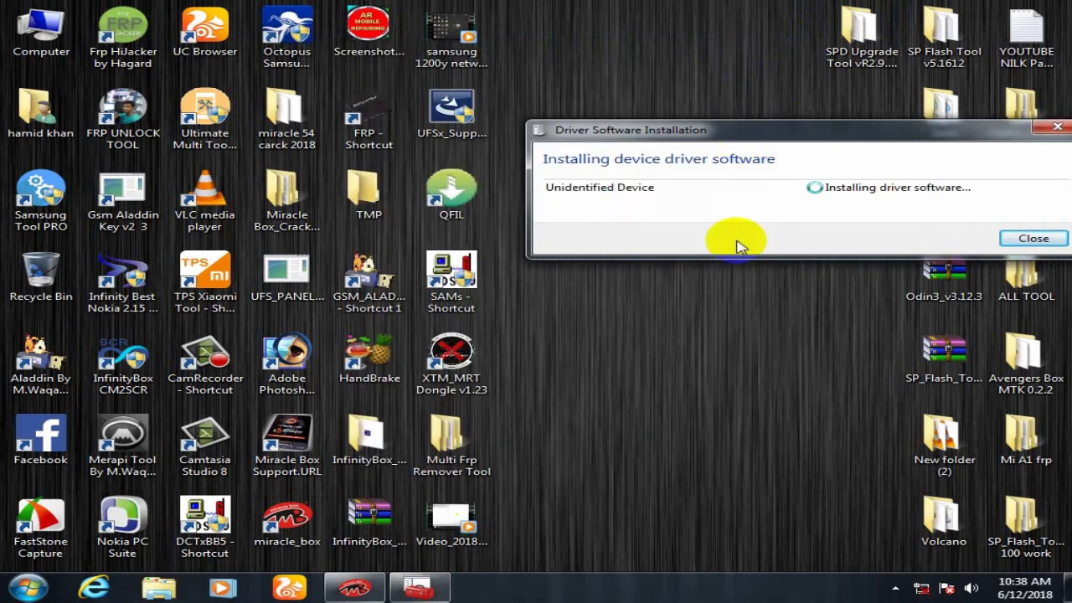
pyautogui.click(356, 589)
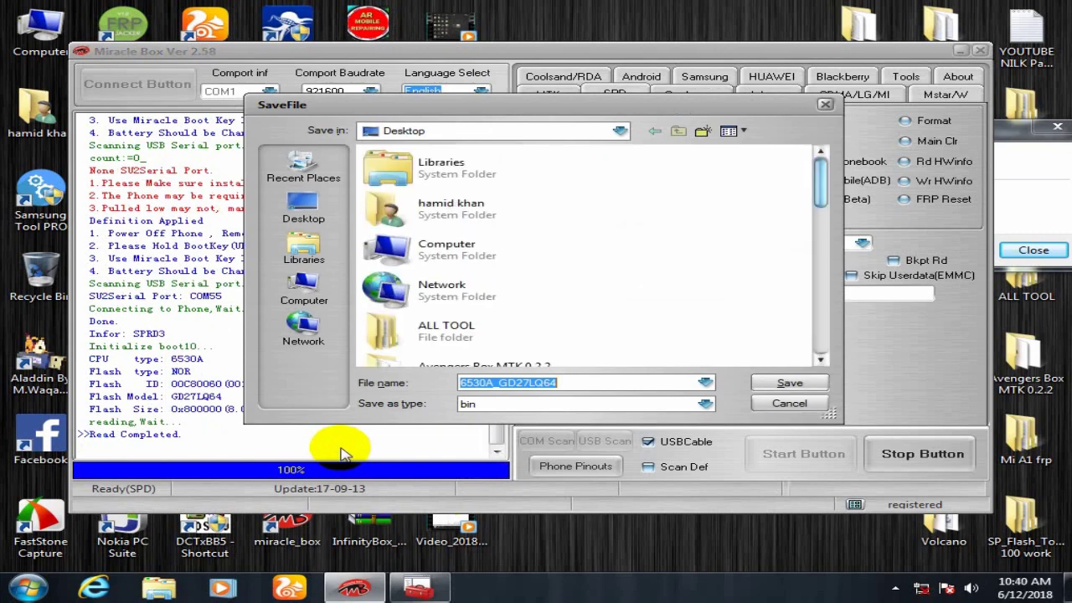
# Save the completed flash dump to the Desktop as bin file 6530A_GD27LQ64.
pyautogui.click(312, 218)
pyautogui.moveTo(822, 187); pyautogui.dragTo(785, 339)
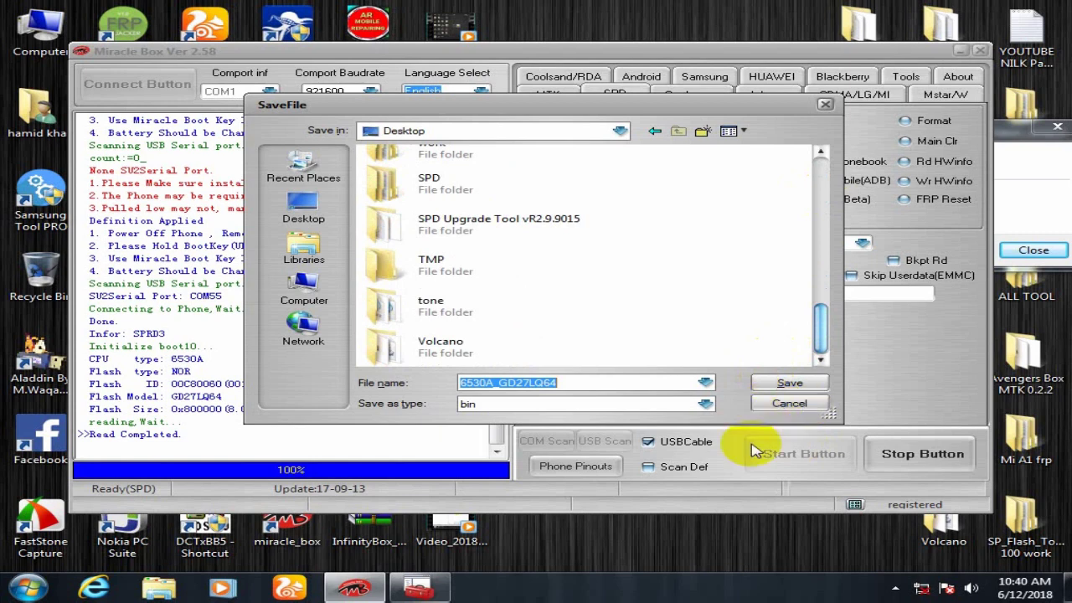
pyautogui.click(585, 382)
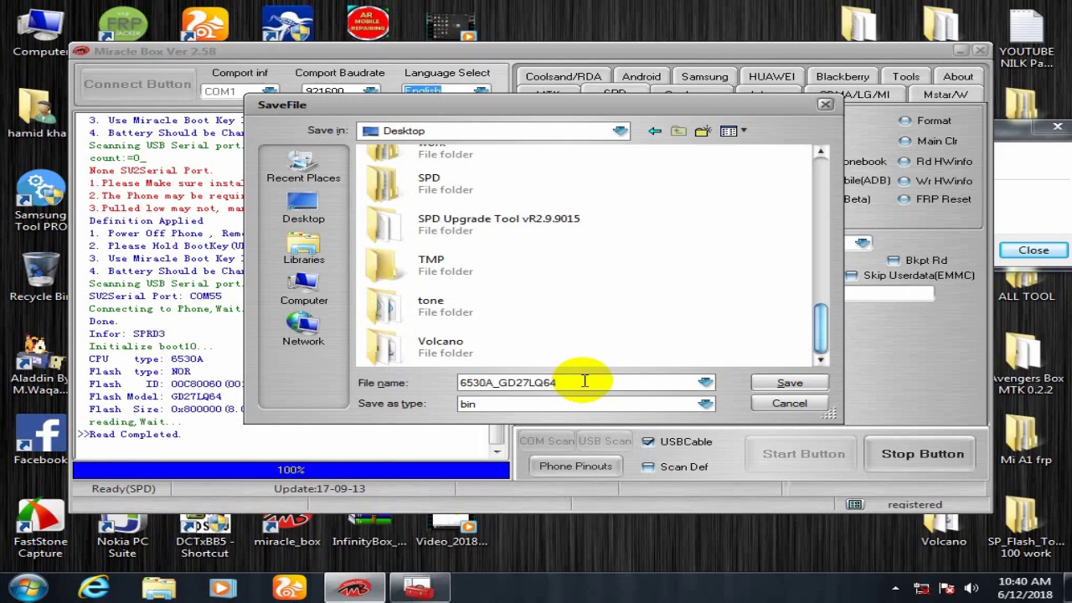
pyautogui.click(777, 383)
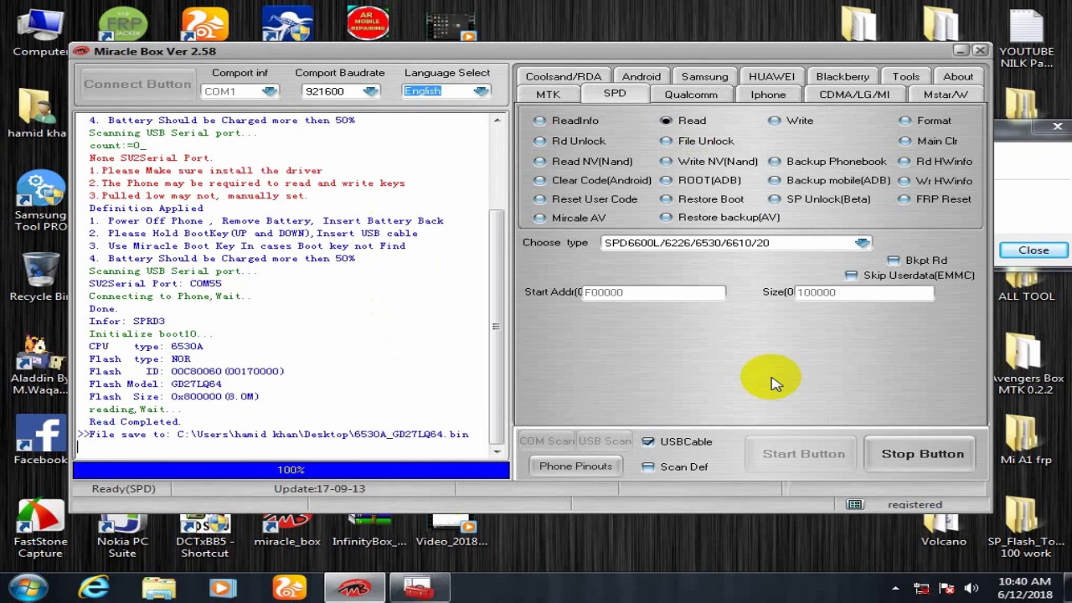
# Minimize Miracle Box, dismiss the driver installation window and examine the properties of 6530A_GD27LQ64.bin on the desktop.
pyautogui.click(961, 51)
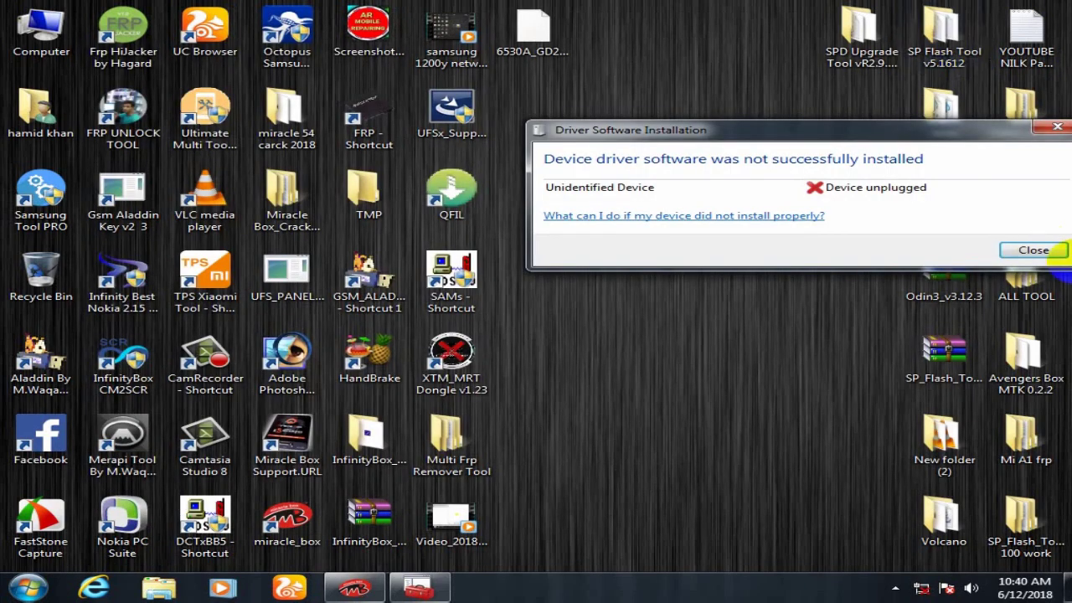
pyautogui.click(1039, 251)
pyautogui.rightClick(561, 32)
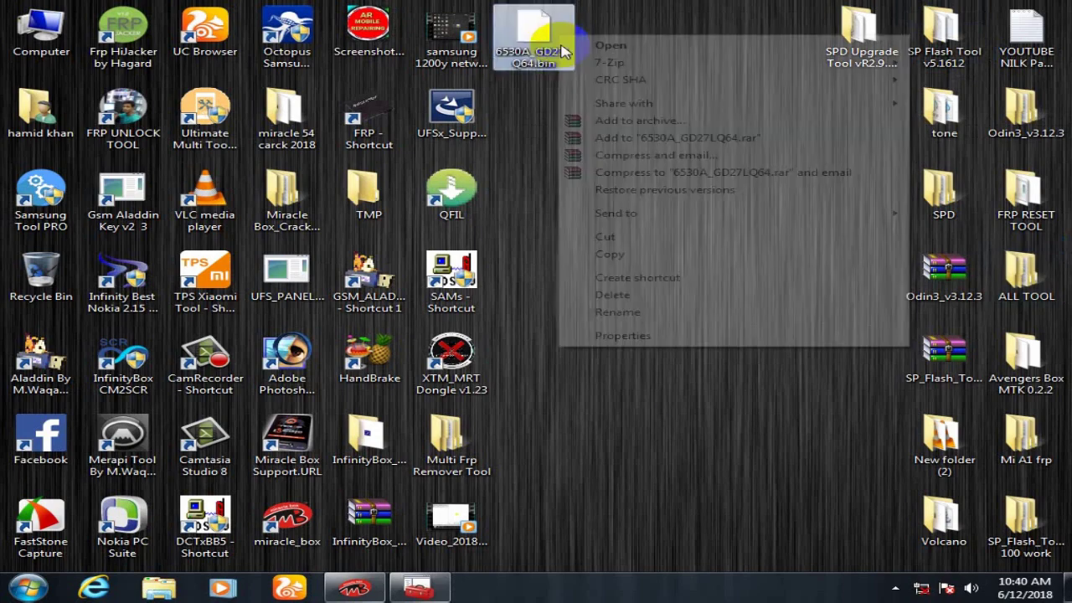
pyautogui.click(624, 339)
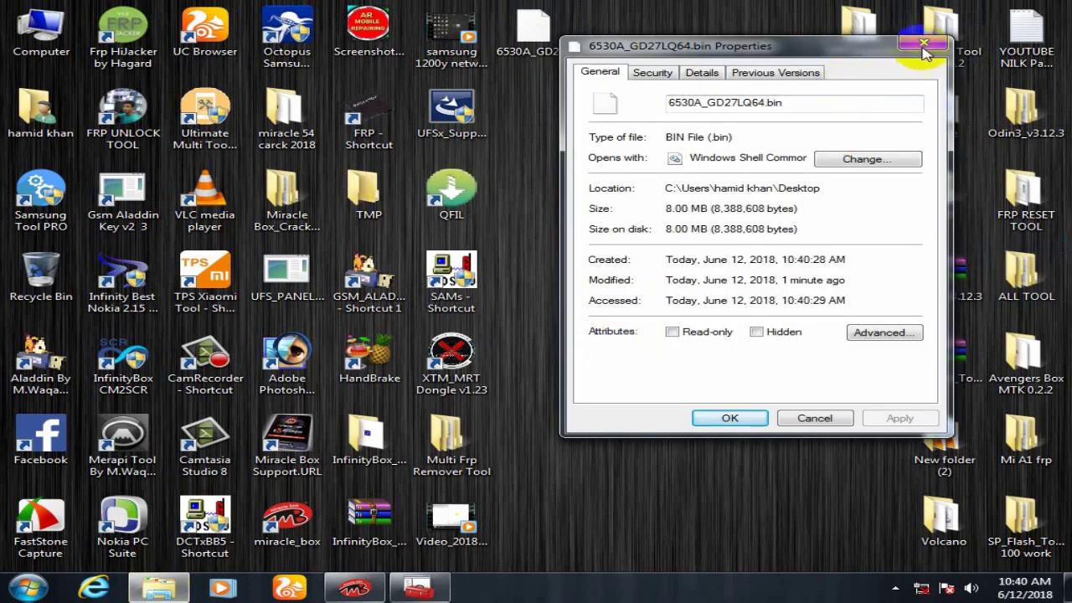
pyautogui.click(924, 42)
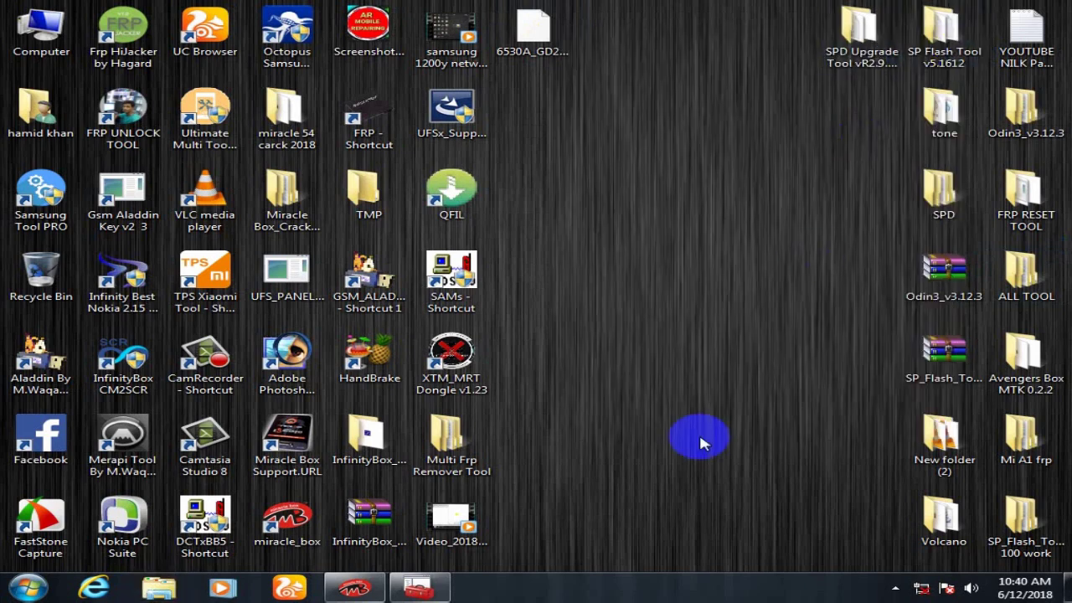
# Switch back to Miracle Box and start the SPD Rd Unlock operation for chip type SPD6600L/6226/6530/6610/20.
pyautogui.click(356, 591)
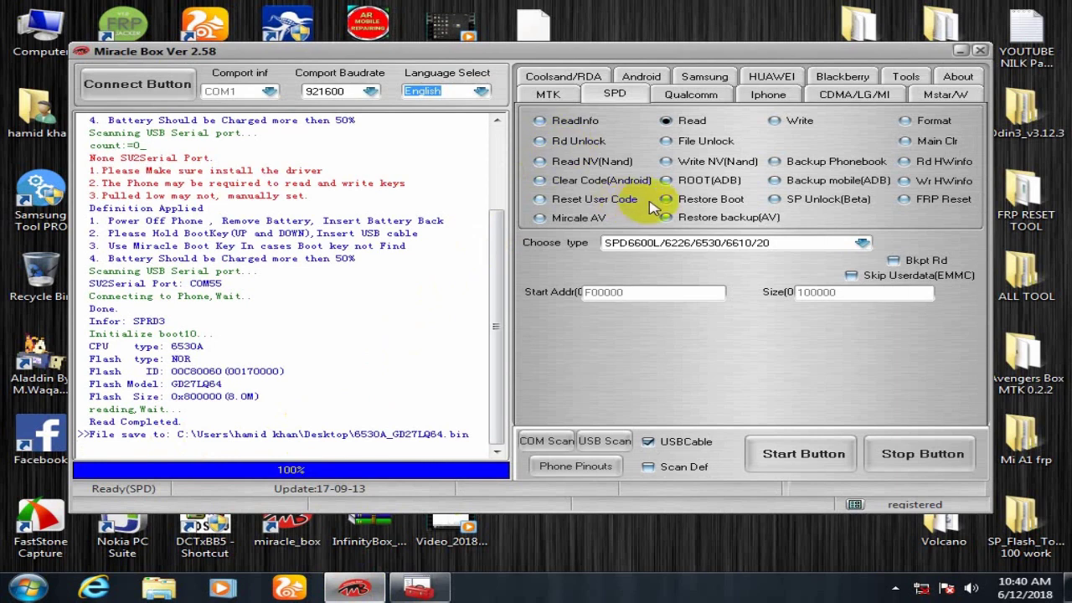
pyautogui.click(545, 144)
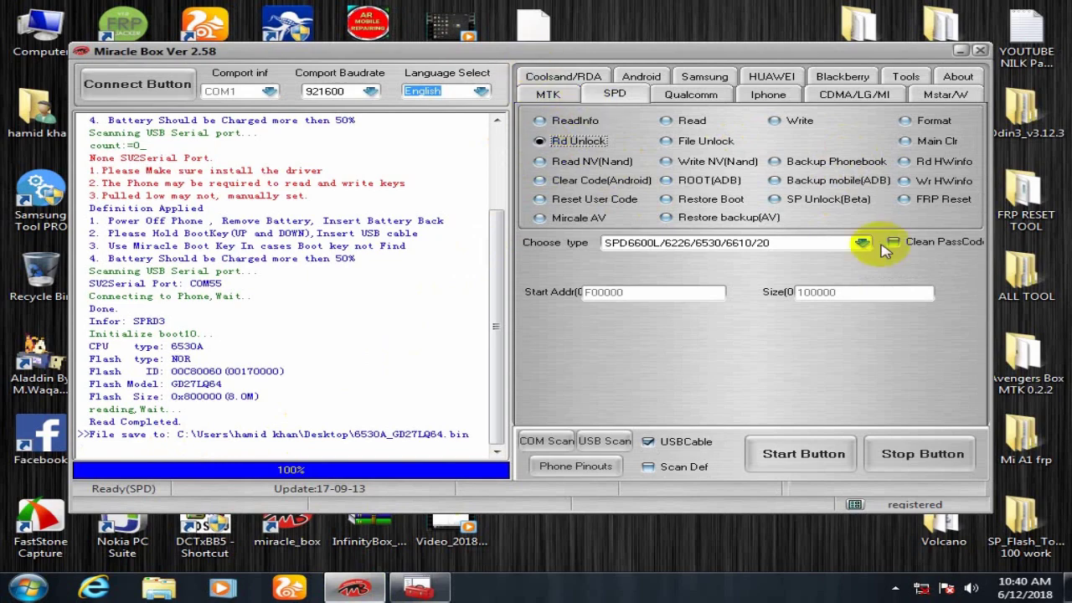
pyautogui.click(832, 463)
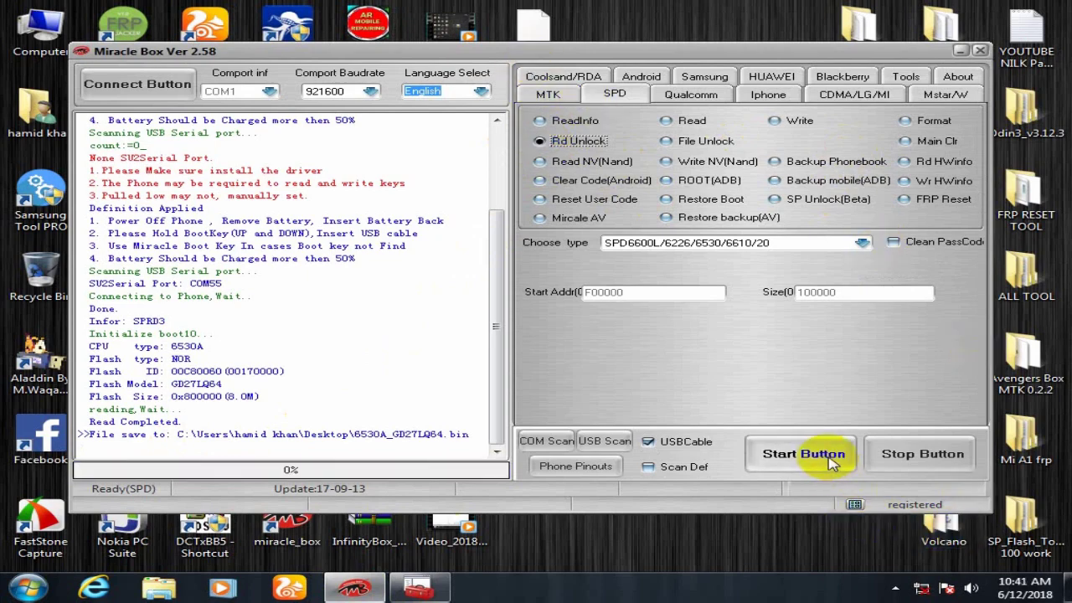
pyautogui.click(834, 463)
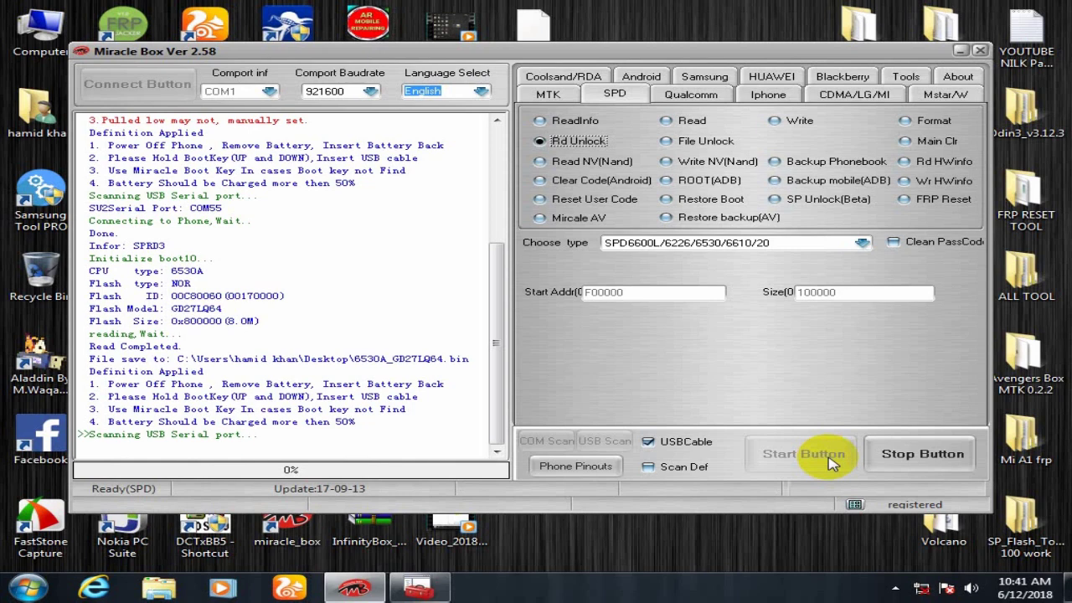
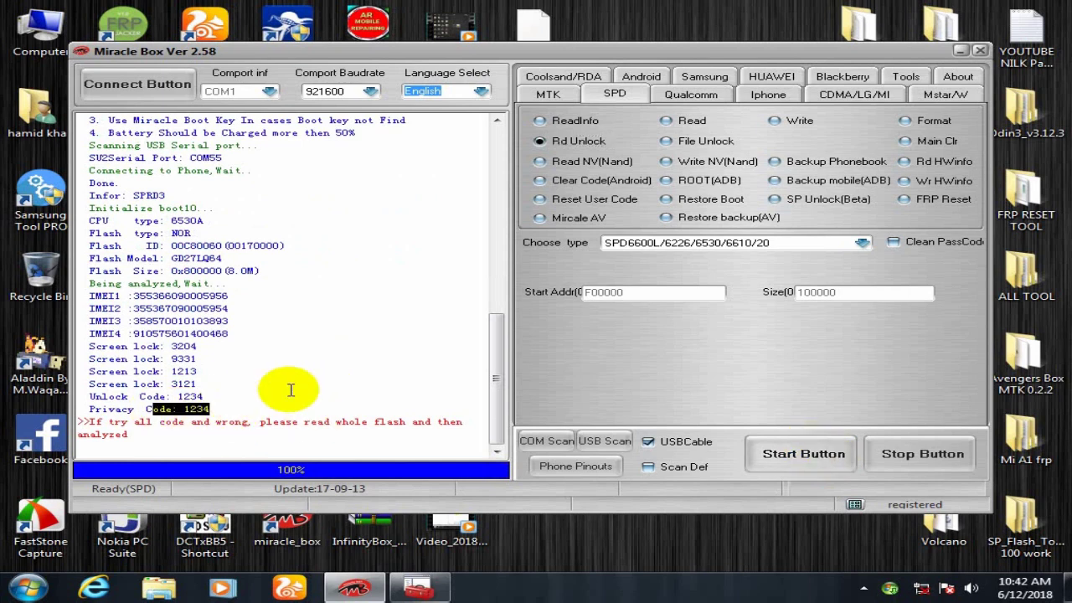
# Examine the unlock code, screen lock and IMEI entries in the operation log.
pyautogui.doubleClick(190, 396)
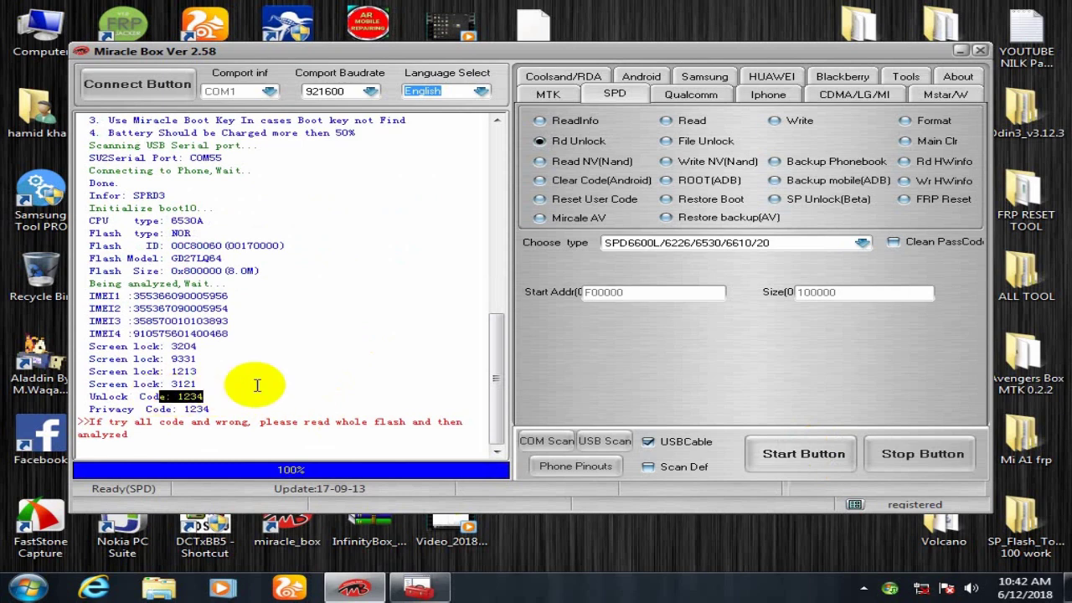
pyautogui.doubleClick(182, 383)
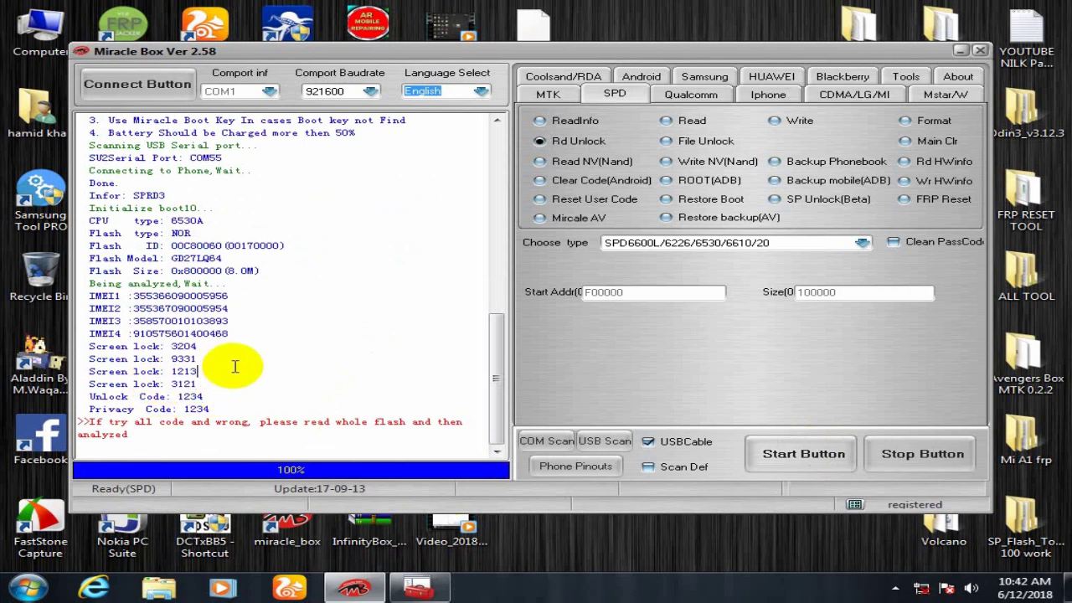
pyautogui.moveTo(233, 370); pyautogui.dragTo(139, 321)
pyautogui.click(346, 318)
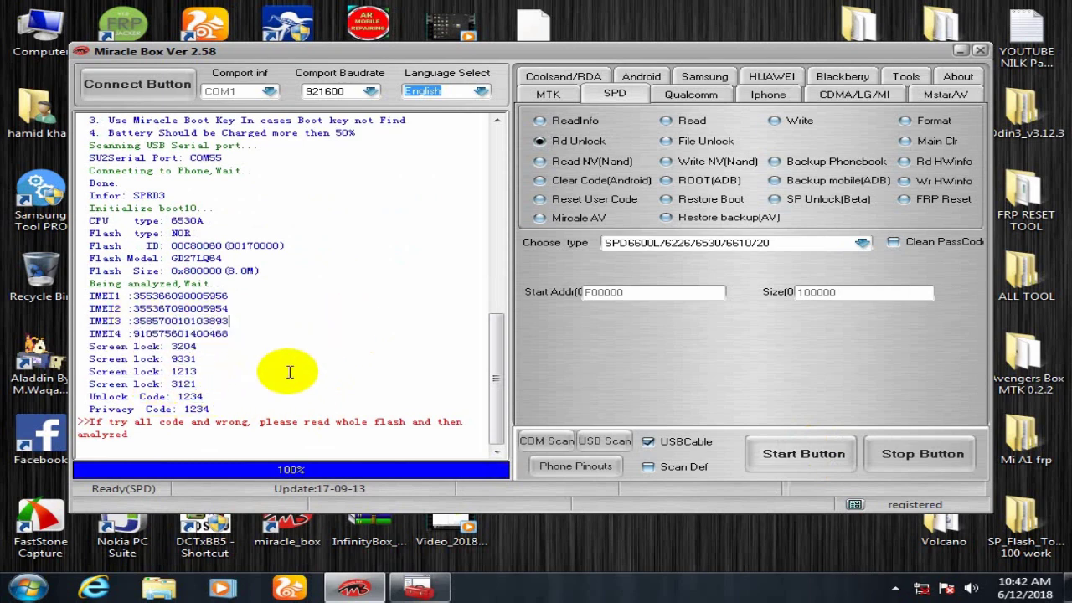